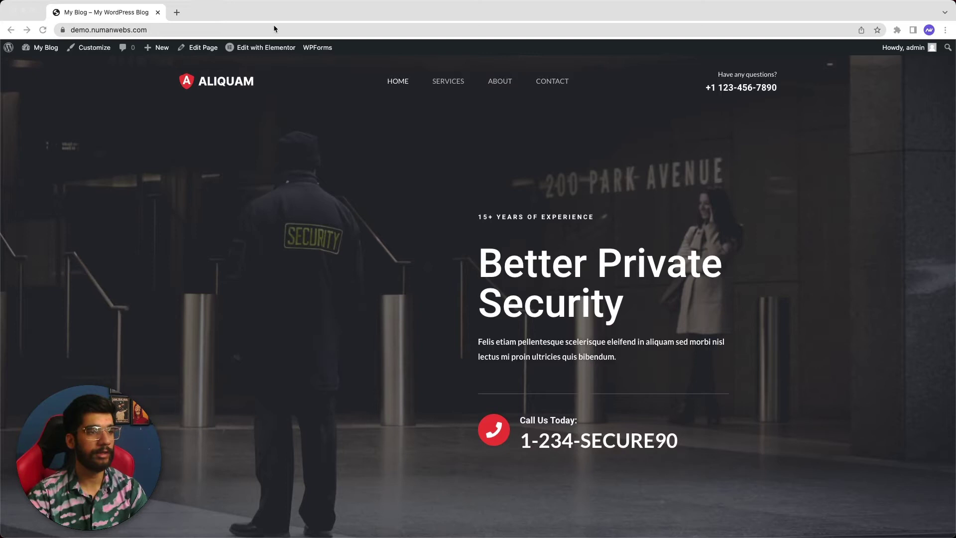
Find Broken Link Checker in Plugins > Add New, install it and activate it
mouse_move(46, 47)
left_click(39, 66)
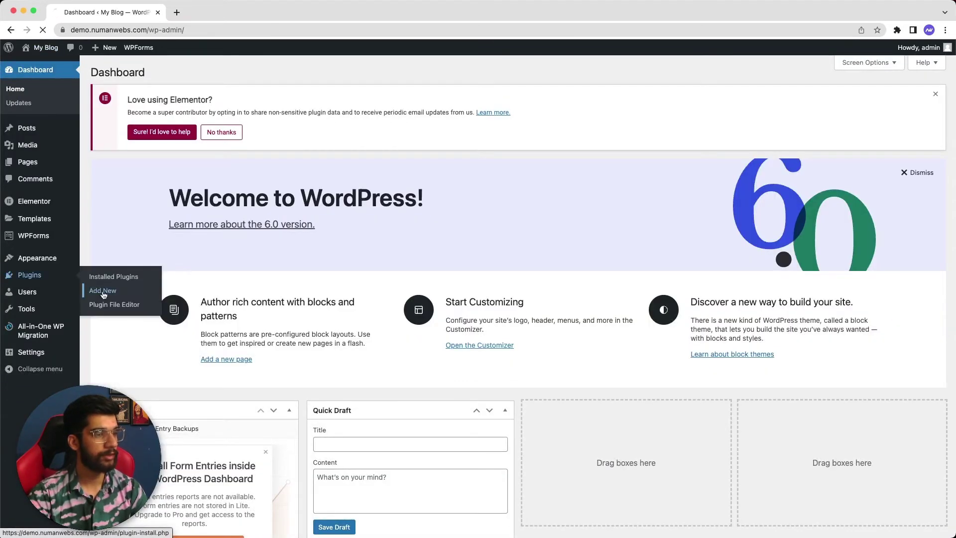
left_click(103, 292)
left_click(851, 104)
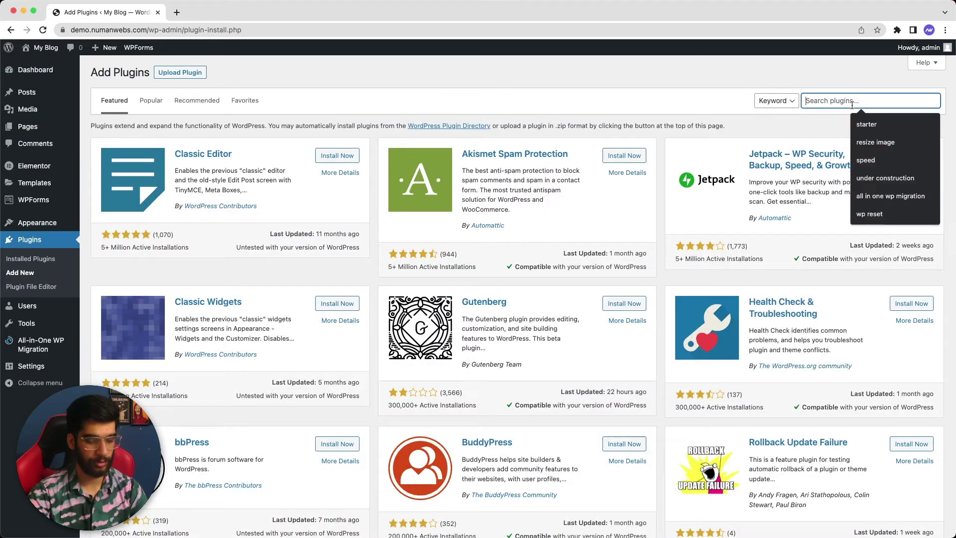
type("Broken l")
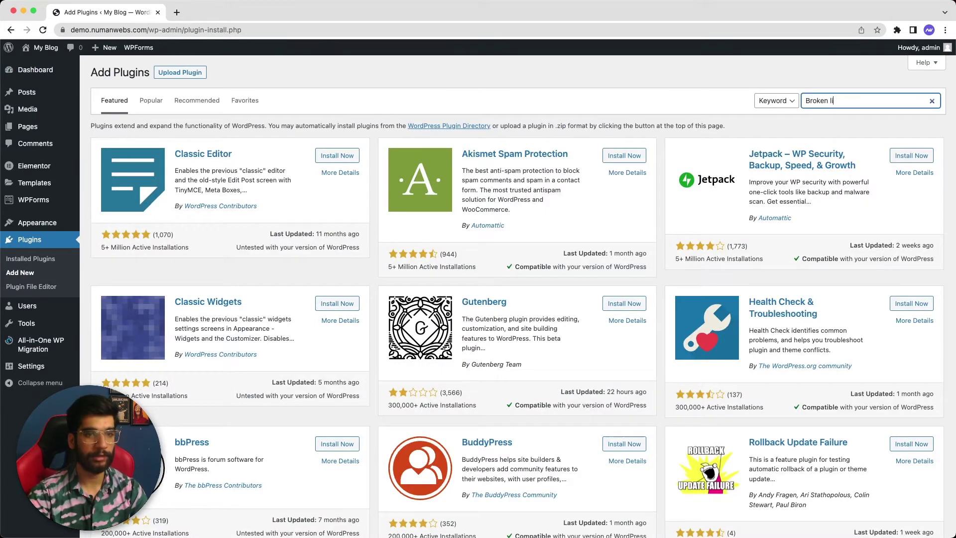
type("ink checker")
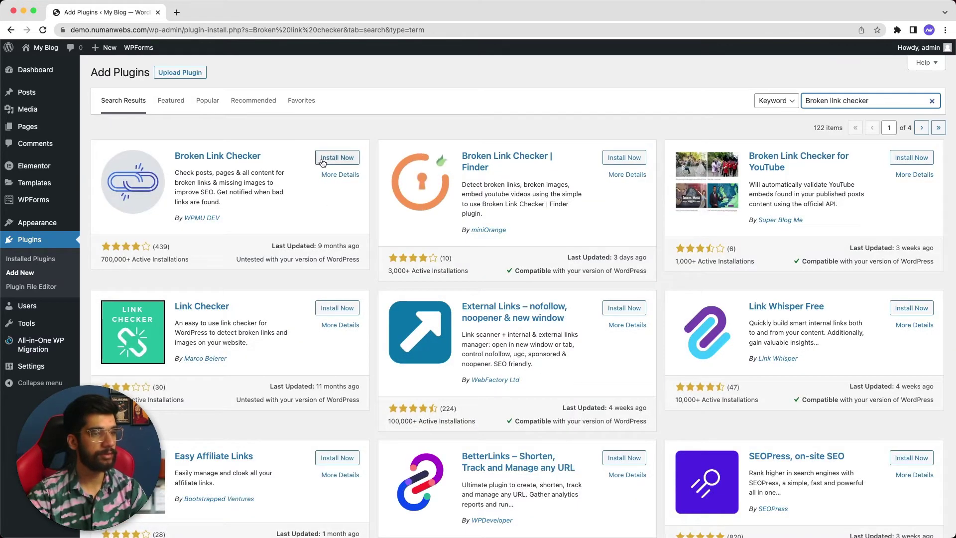
left_click(323, 164)
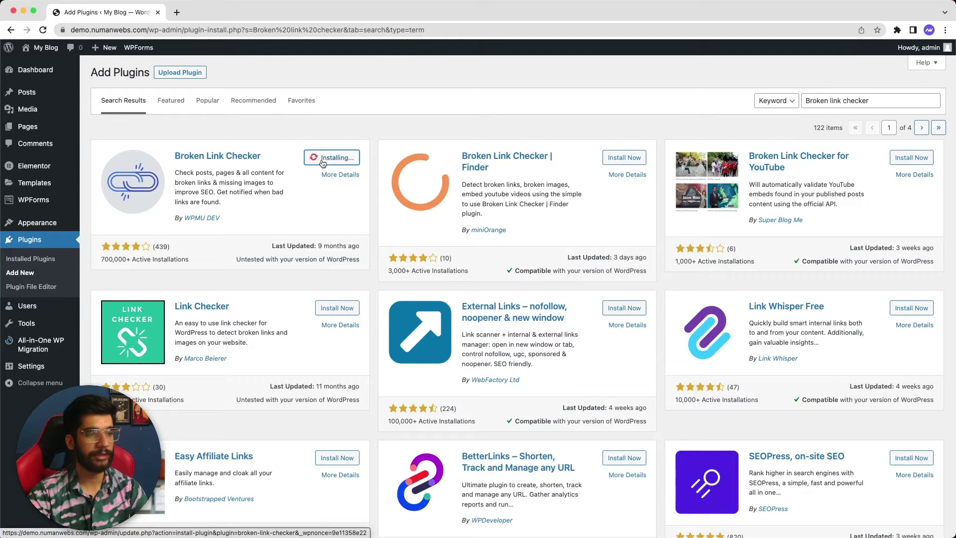
left_click(337, 158)
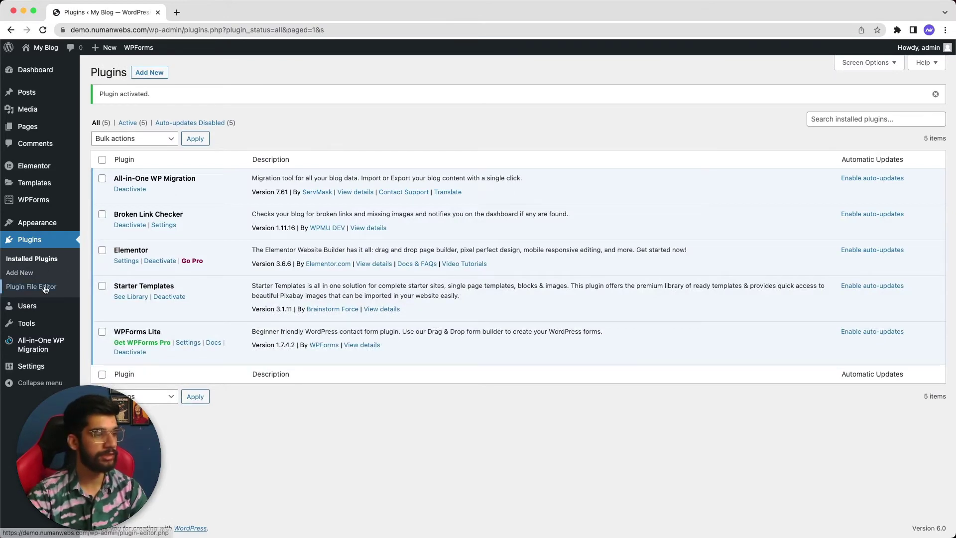
mouse_move(31, 367)
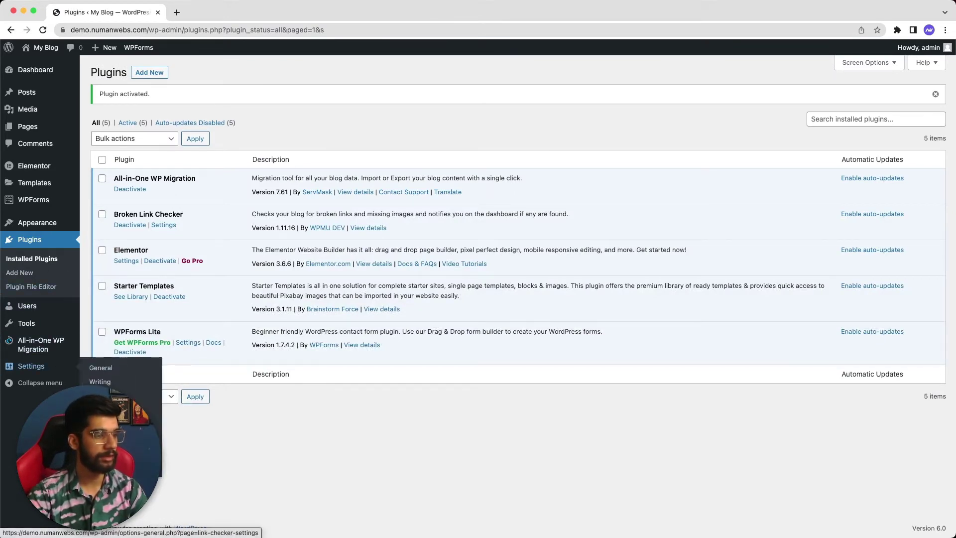
In Settings > Link Checker, change the 'Check each link' interval from 72 to 24 hours
left_click(105, 466)
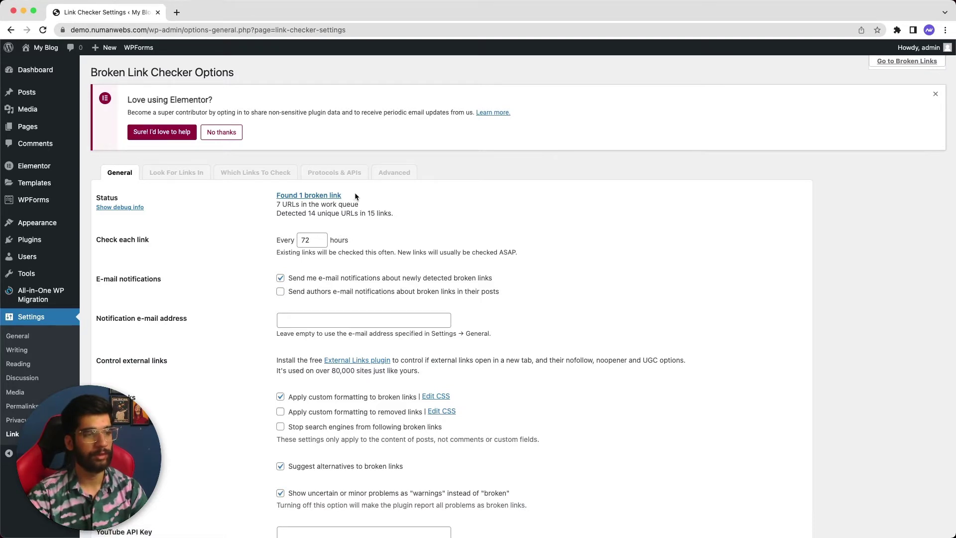
scroll(355, 194, "down", 1)
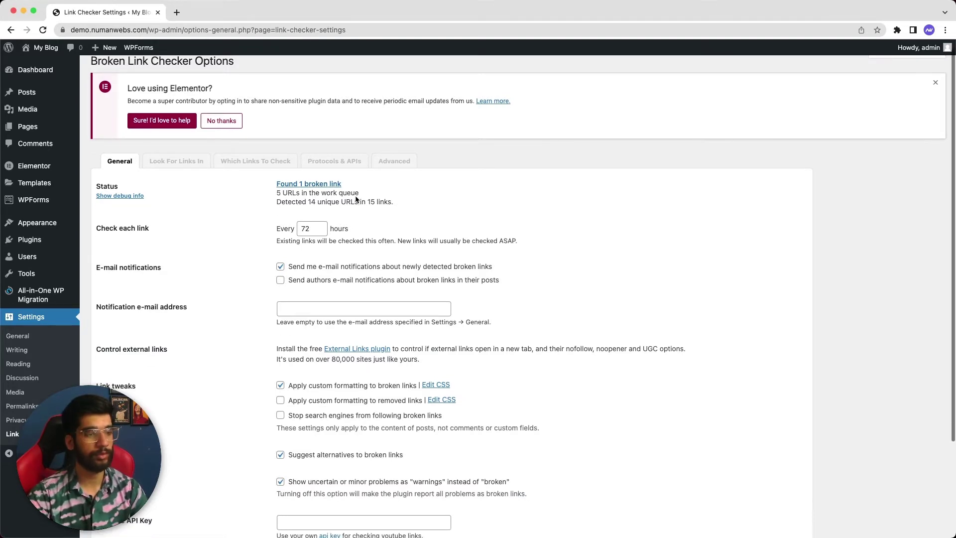
scroll(331, 216, "down", 1)
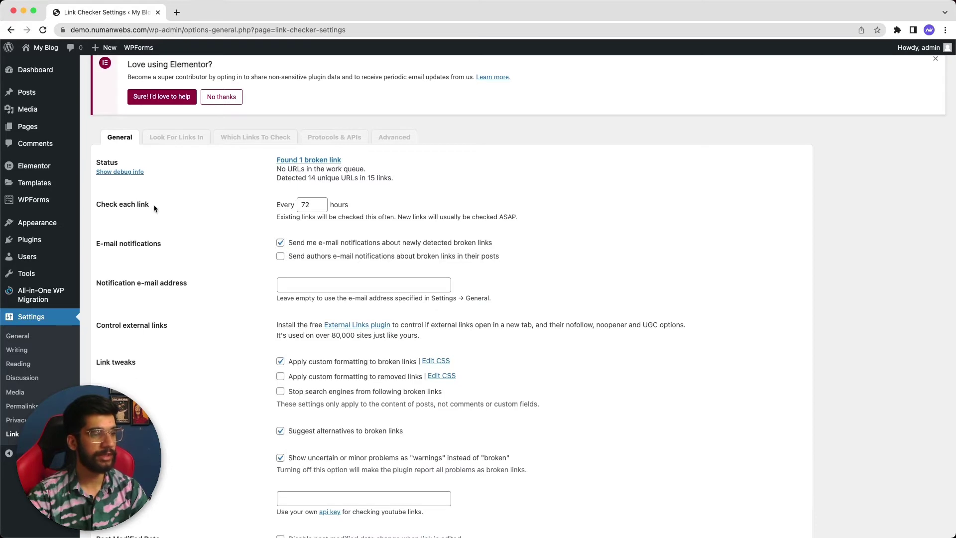
left_click_drag(148, 204, 116, 204)
left_click(254, 205)
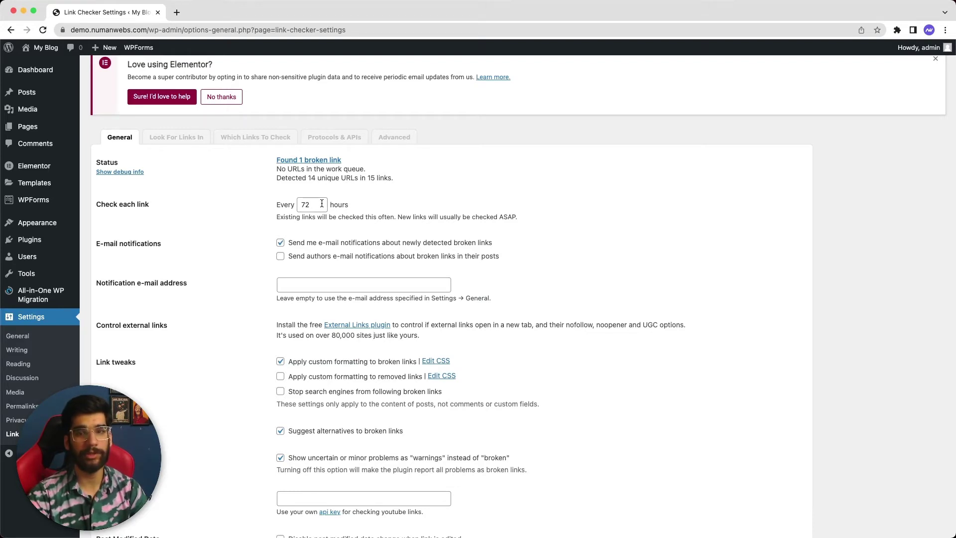
double_click(308, 204)
type("24")
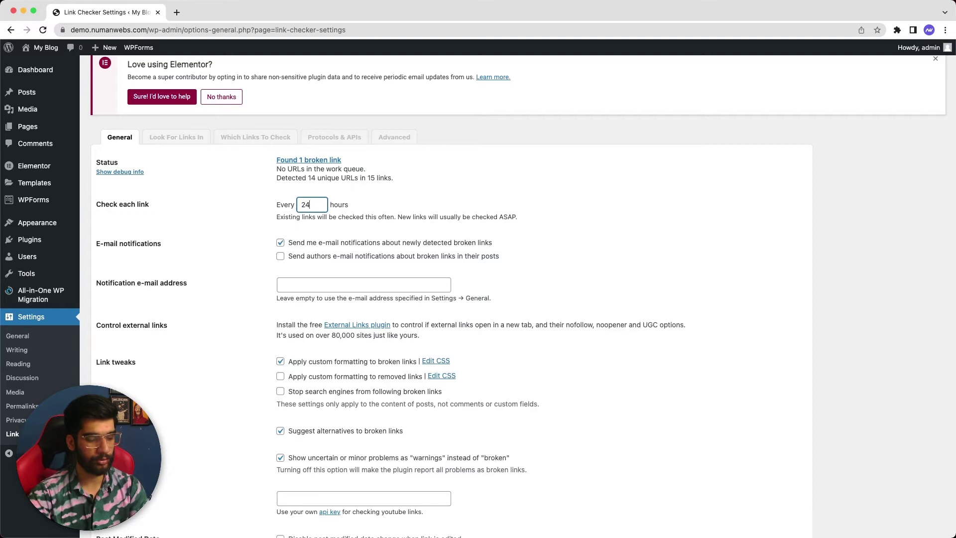
left_click(381, 216)
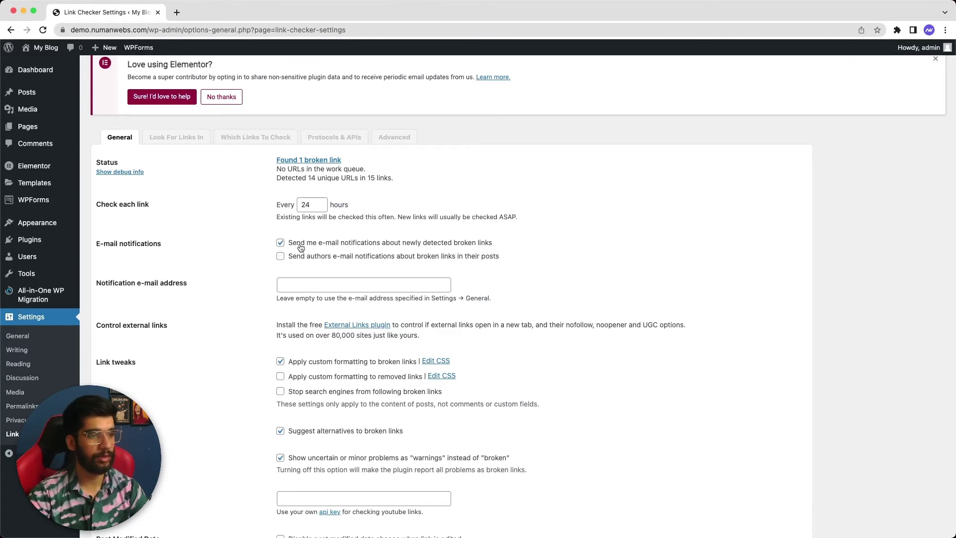
scroll(299, 249, "down", 1)
Leave the notification e-mail address blank and save the link checker settings
left_click(306, 268)
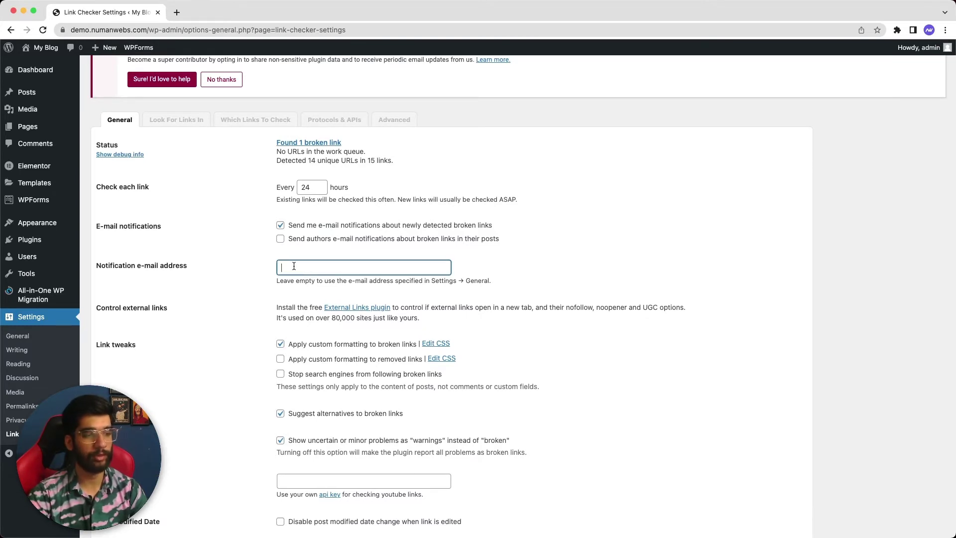
left_click(261, 263)
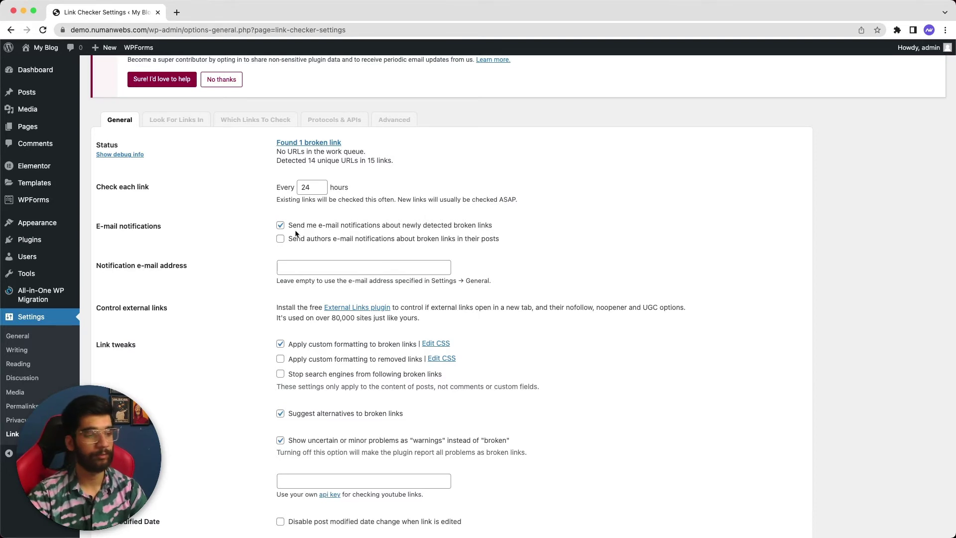
scroll(228, 324, "down", 1)
scroll(228, 327, "down", 2)
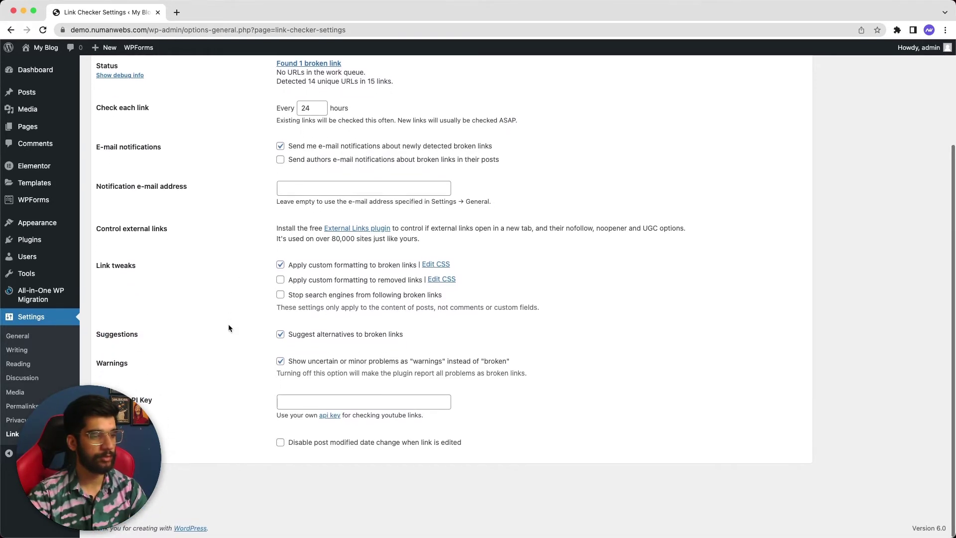
left_click(124, 485)
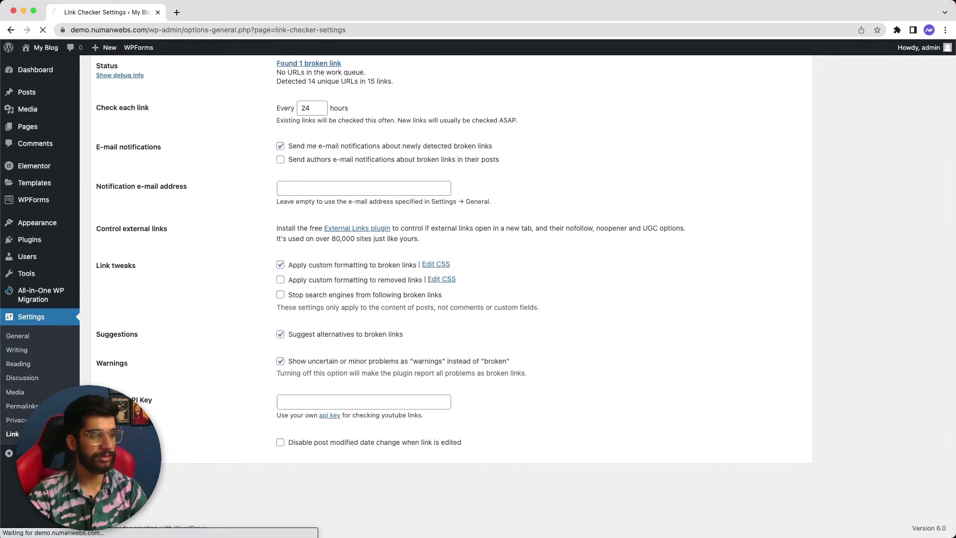
scroll(239, 391, "down", 3)
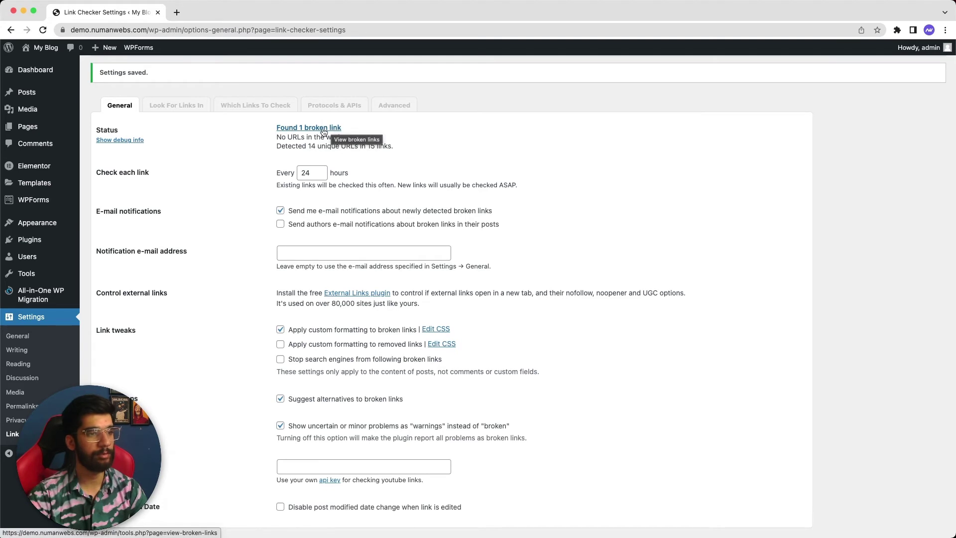
Follow the 'Found 1 broken link' status to the Broken Links report showing numanwebs.con as Server Not Found
left_click(324, 130)
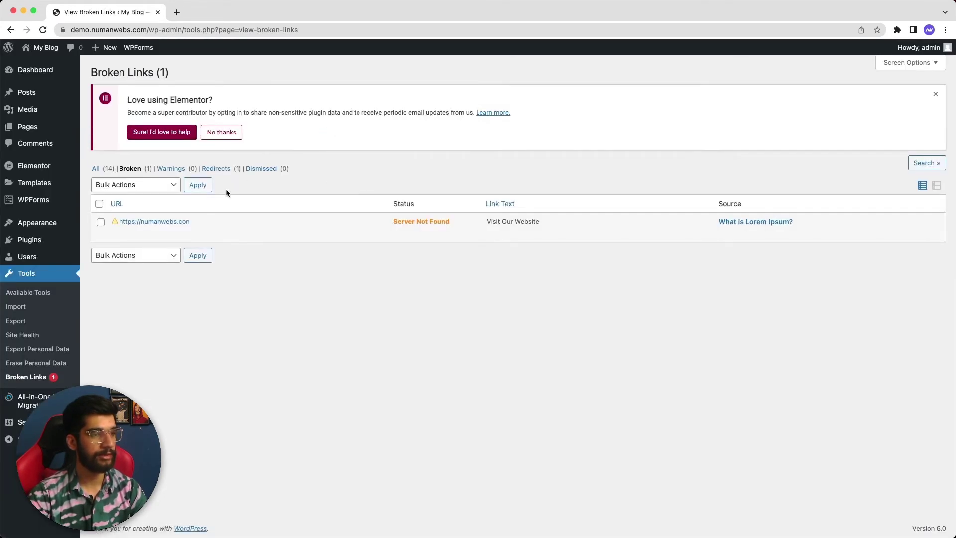
mouse_move(748, 228)
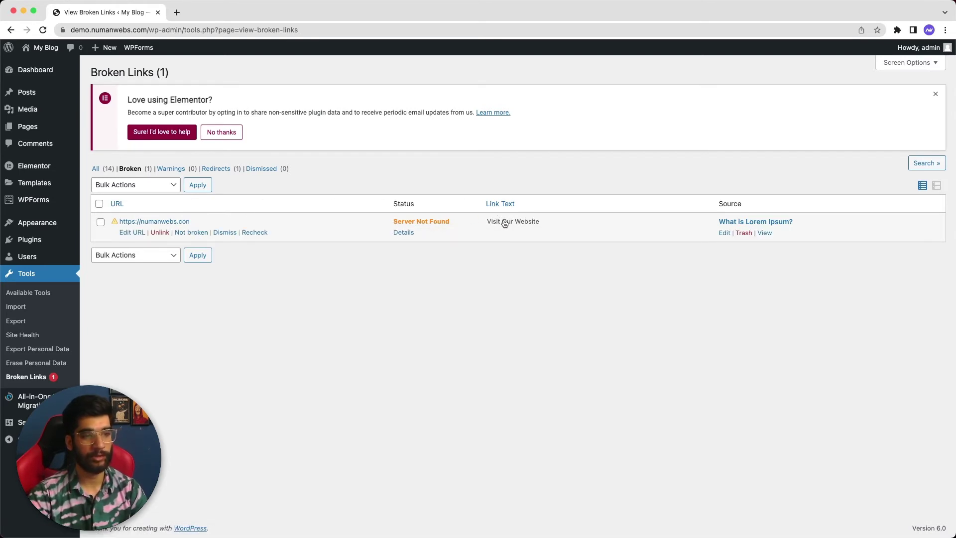
mouse_move(540, 225)
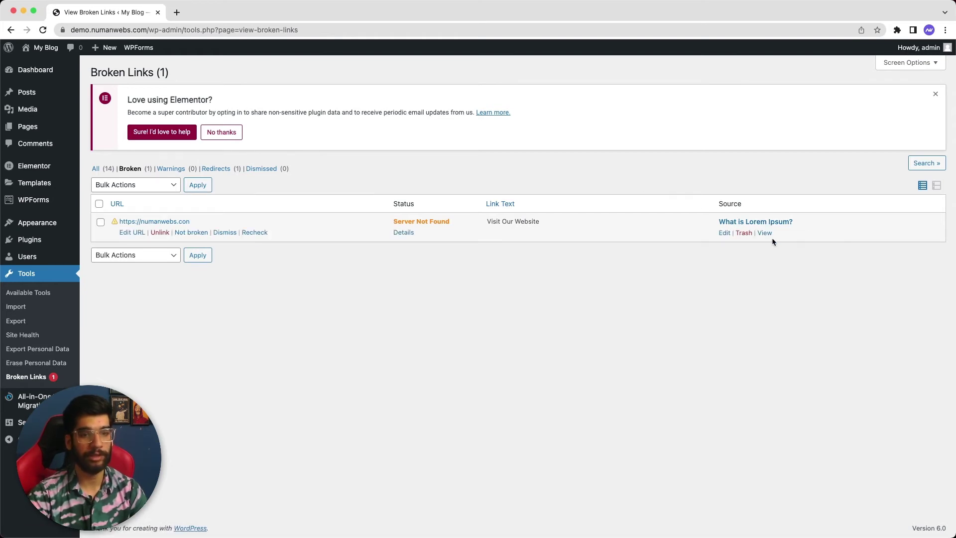
View the 'What is Lorem Ipsum?' post in a new tab, try its Visit Our Website link, then return to Broken Links
right_click(765, 235)
left_click(774, 239)
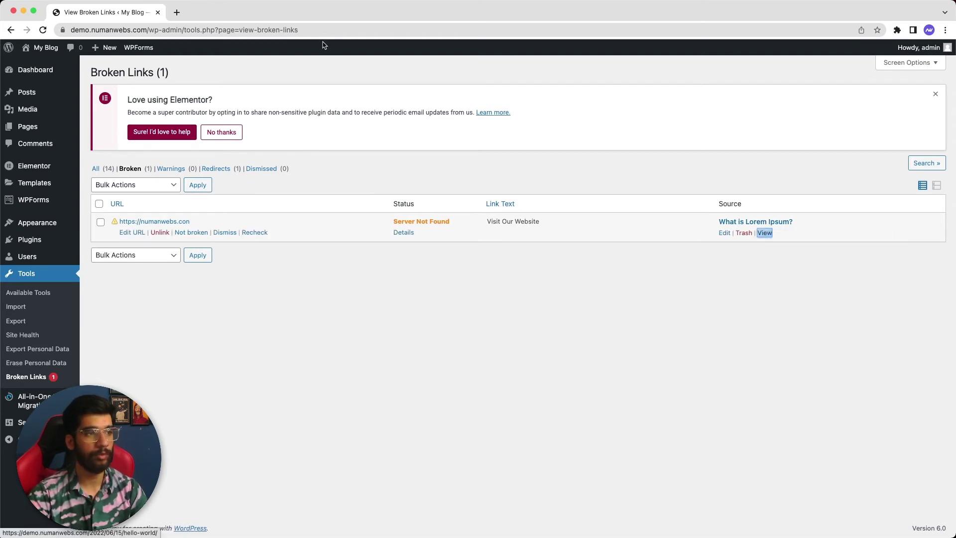
left_click(213, 15)
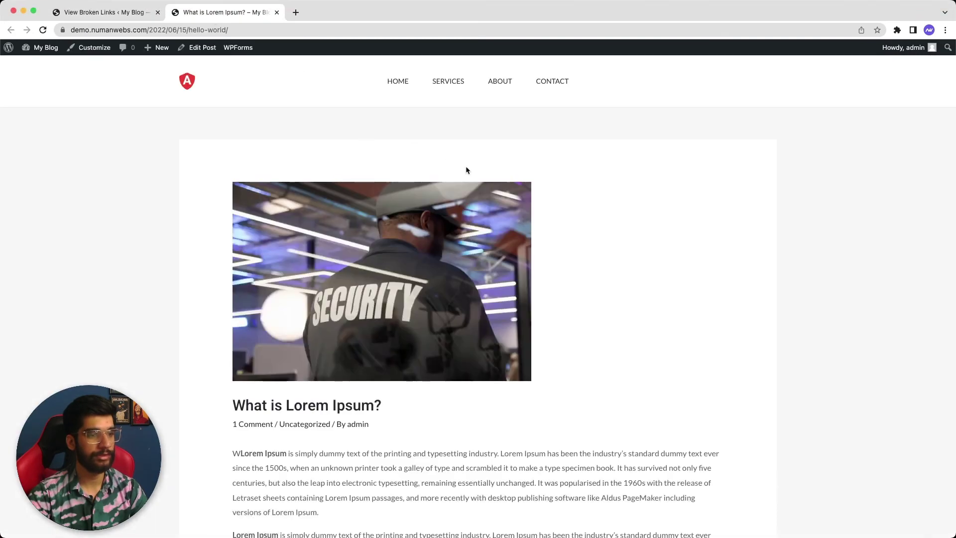
scroll(545, 222, "down", 1)
scroll(545, 223, "down", 4)
scroll(553, 254, "down", 2)
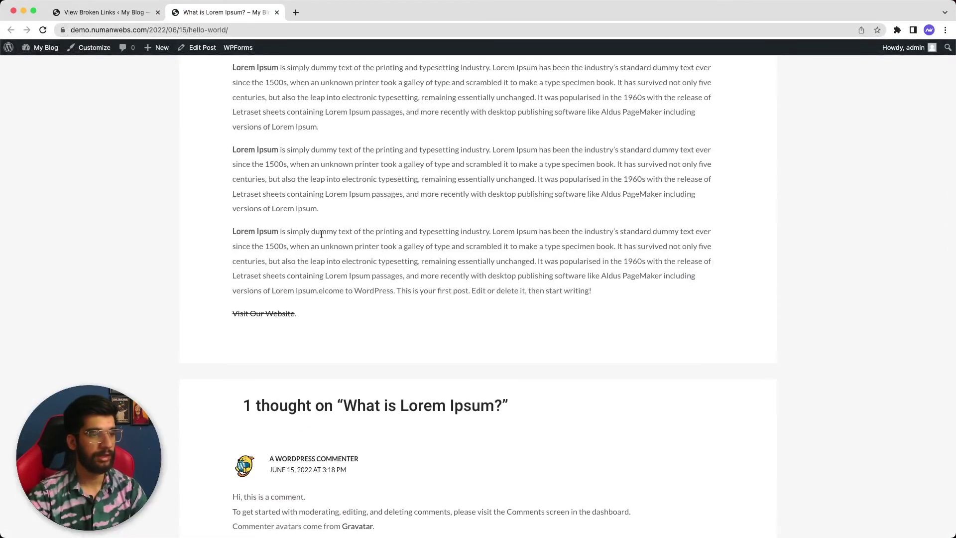
left_click(270, 314)
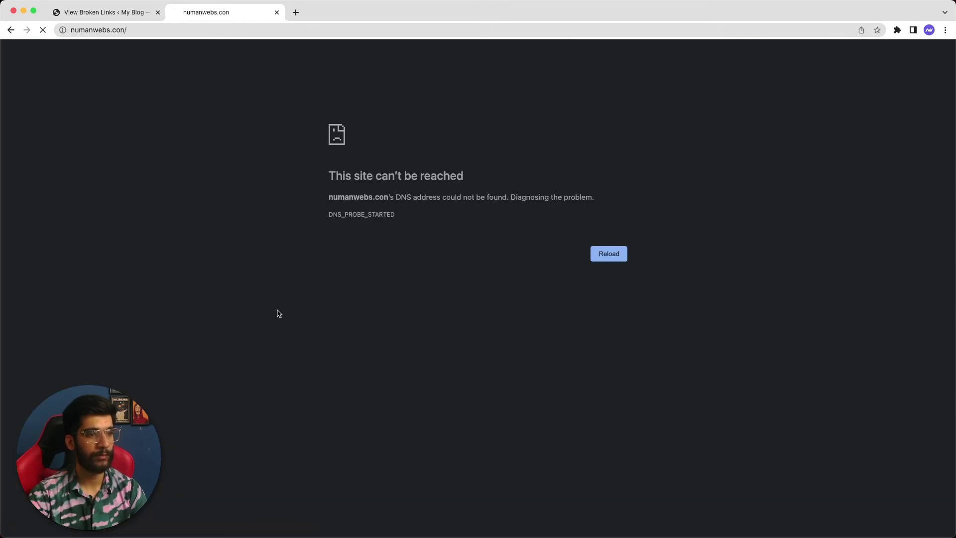
left_click(104, 13)
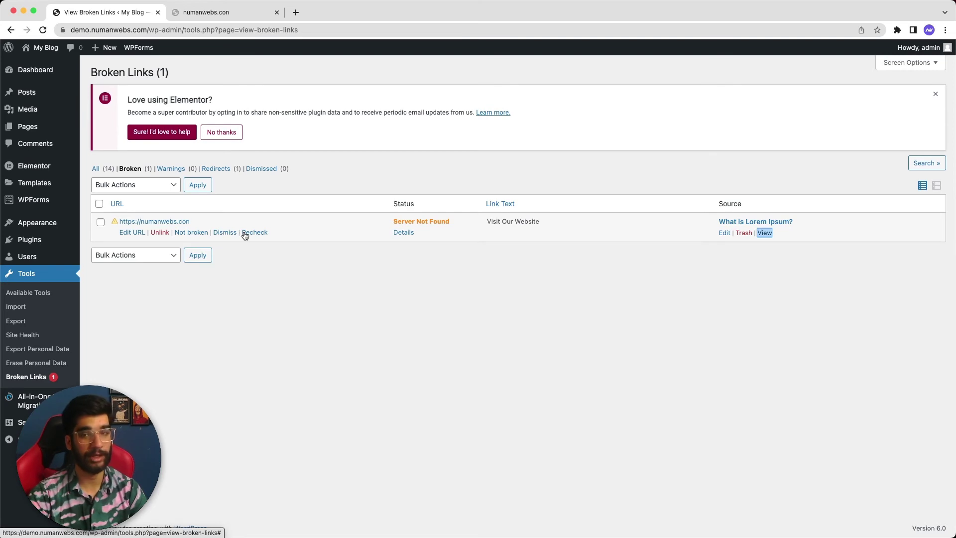
Edit the link URL from numanwebs.con to numanwebs.com, update it and recheck it to 200 OK
left_click(135, 233)
left_click(218, 260)
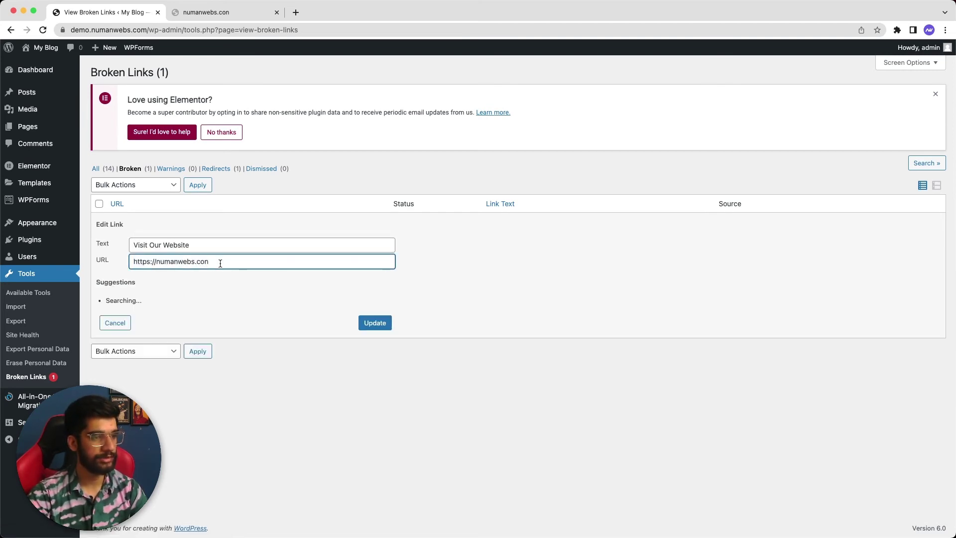
key("BackSpace")
type("m")
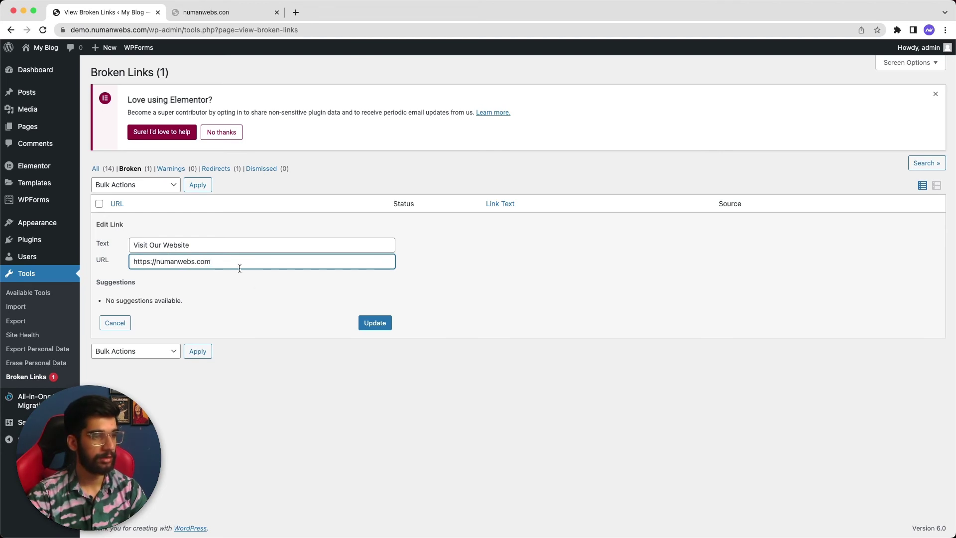
left_click(368, 324)
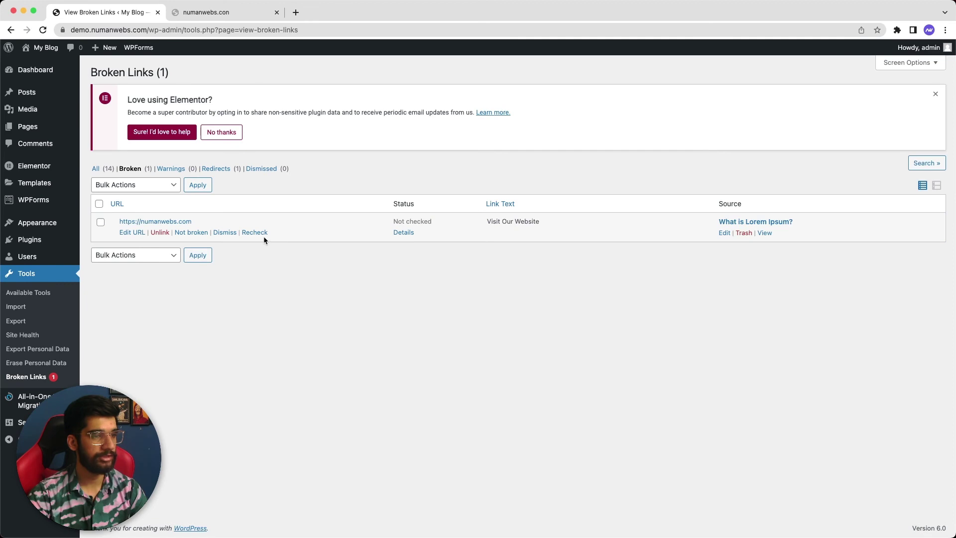
left_click(262, 234)
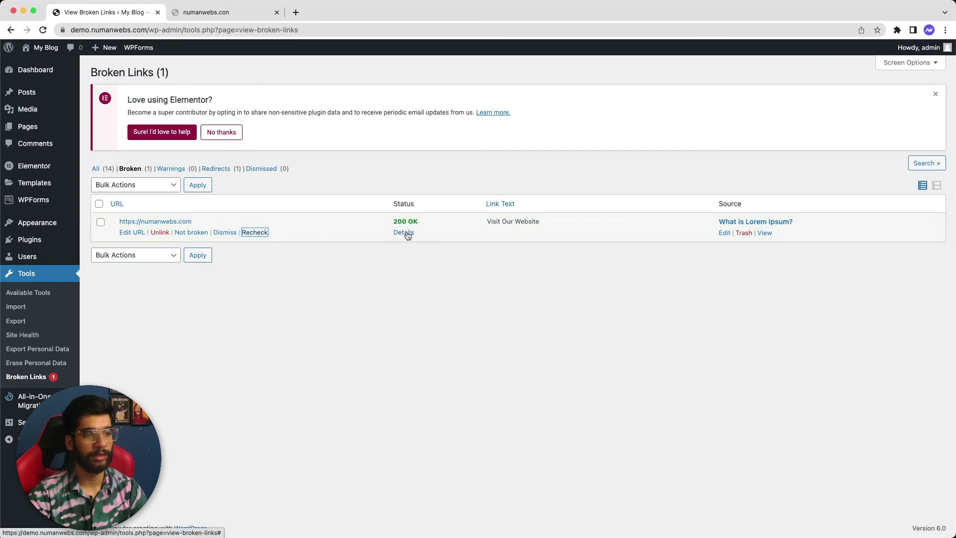
left_click(203, 12)
Reload the post, confirm Visit Our Website now opens numanwebs.com, then return to Broken Links
left_click(10, 31)
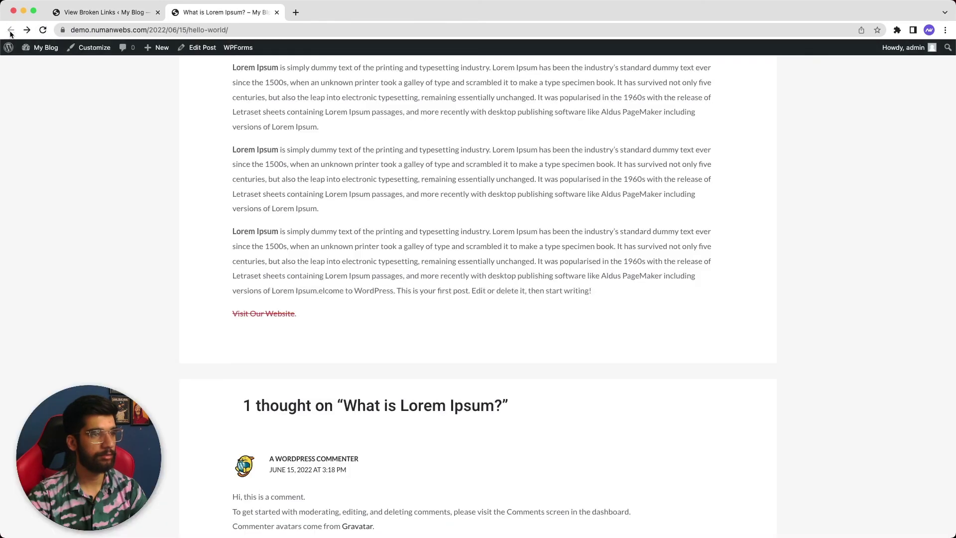
left_click(43, 30)
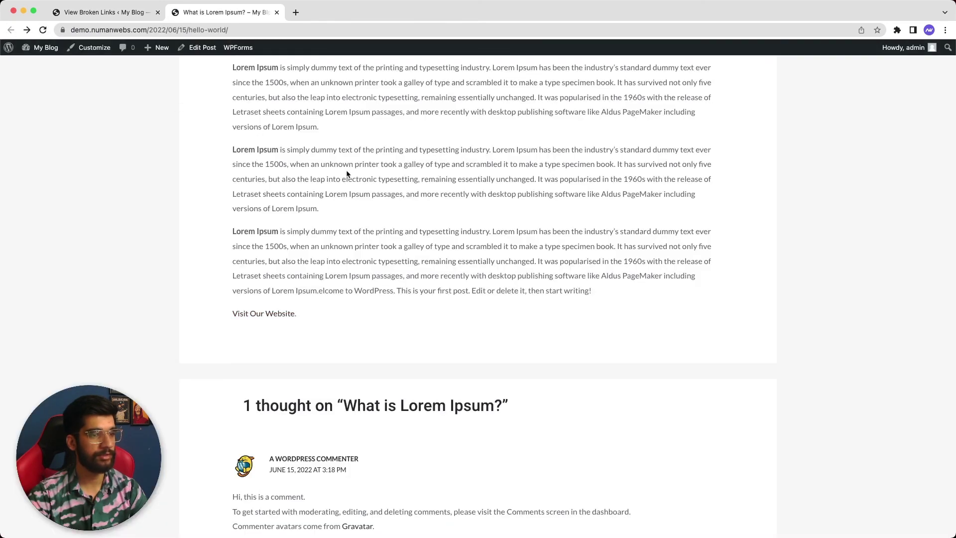
scroll(314, 234, "down", 1)
left_click(271, 299)
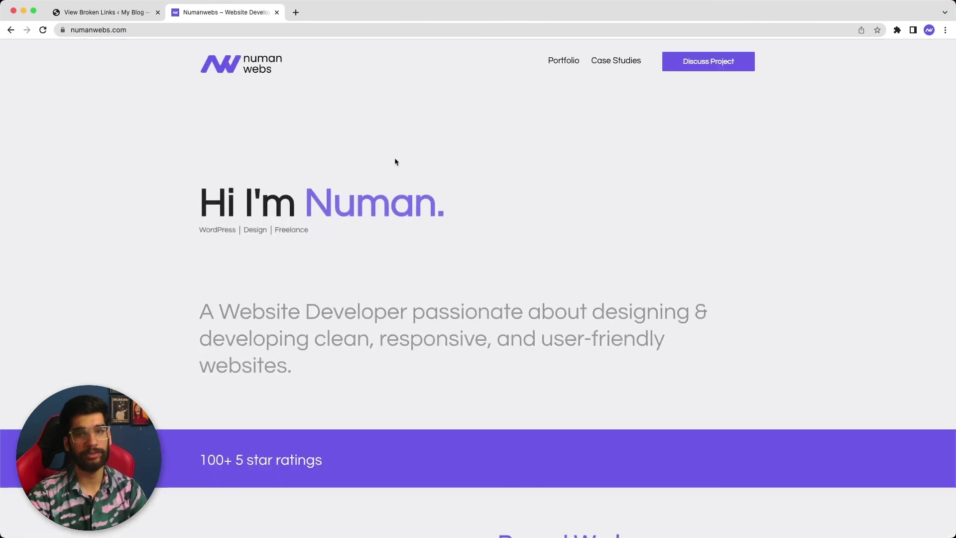
left_click(133, 14)
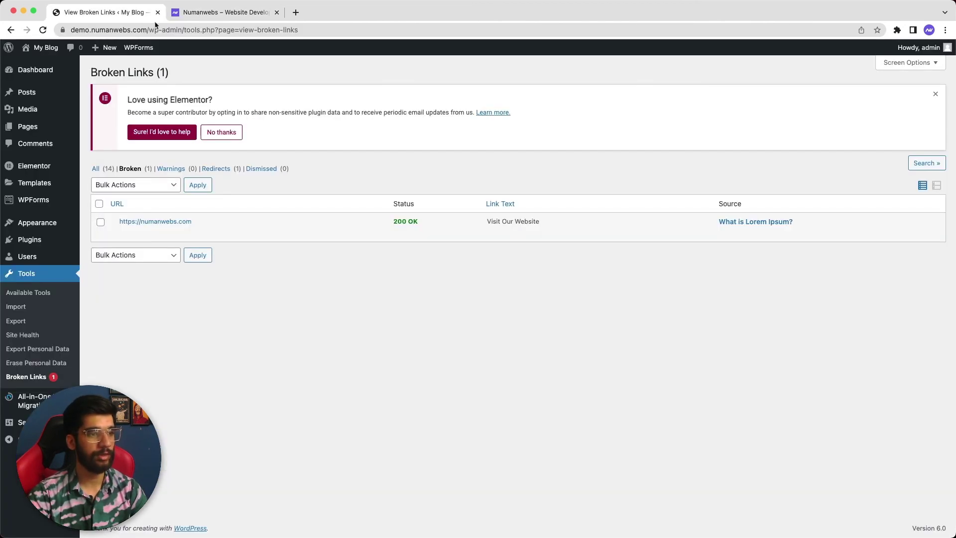